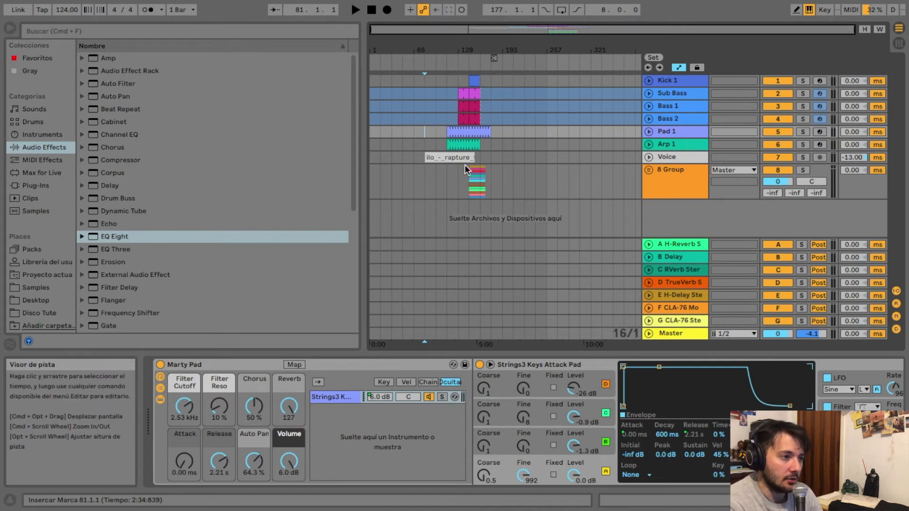
Solo the Voice track and play its acapella clip from bar 81
click(438, 155)
mouse_move(452, 30)
mouse_down()
mouse_move(453, 47)
mouse_move(445, 28)
mouse_up()
scroll(487, 118, right, 2)
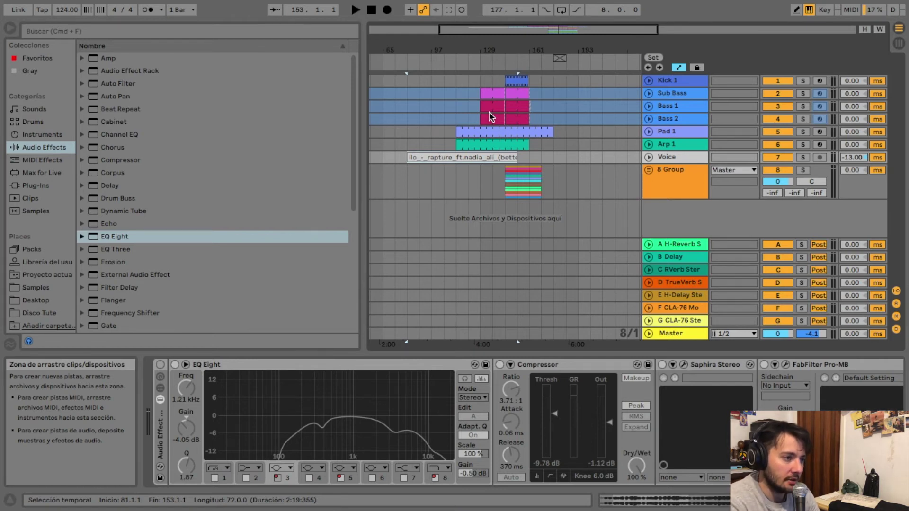
click(465, 171)
click(458, 157)
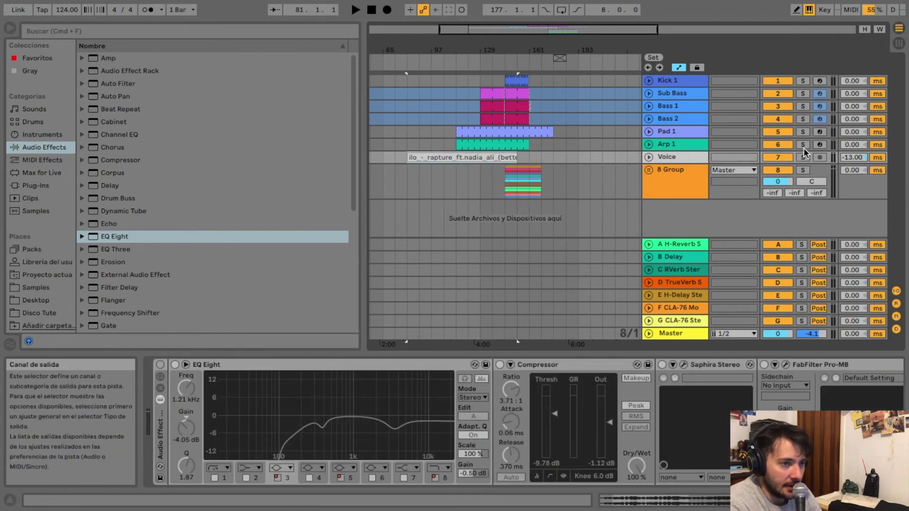
click(802, 157)
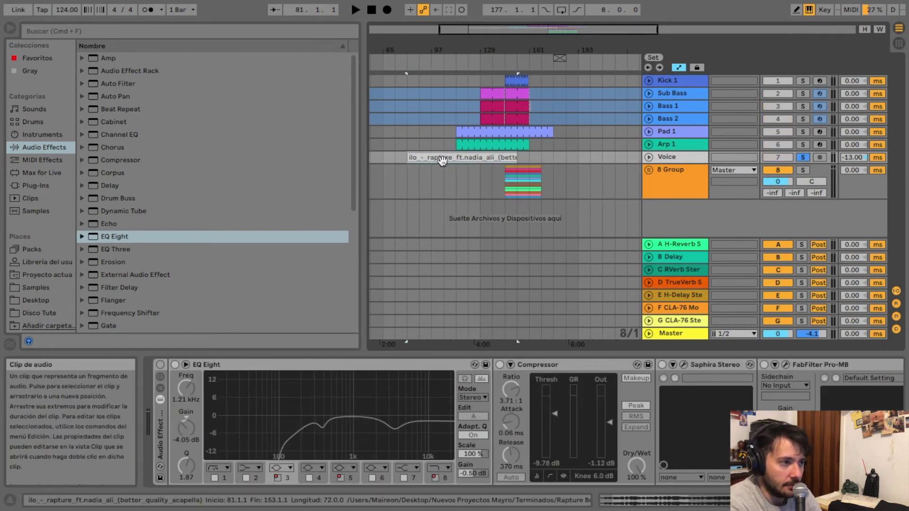
key(space)
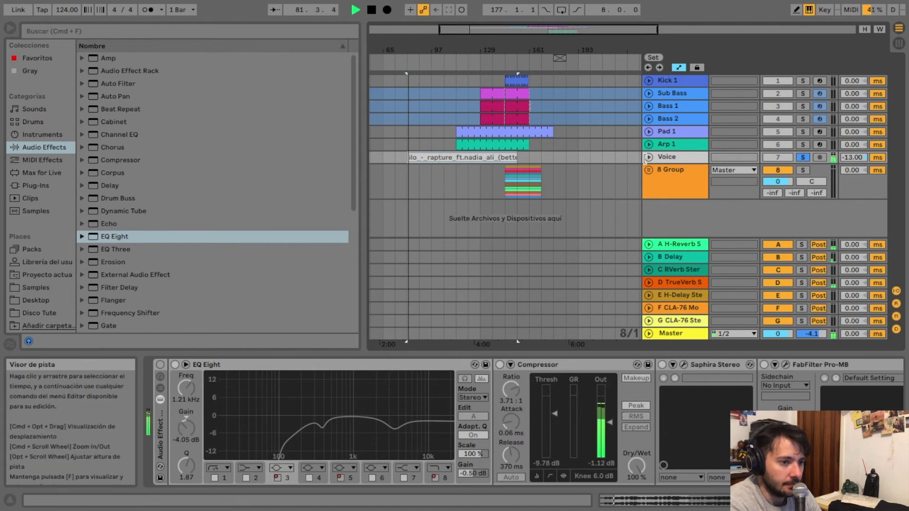
Mute the H-Reverb, Delay and TrueVerb return tracks, listen to the dry vocal, and stop playback
click(766, 281)
click(774, 257)
click(772, 244)
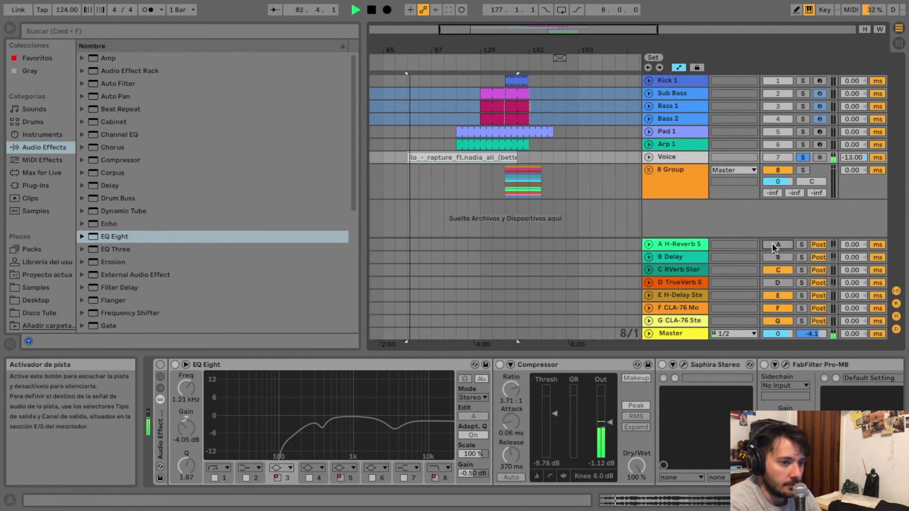
double_click(486, 158)
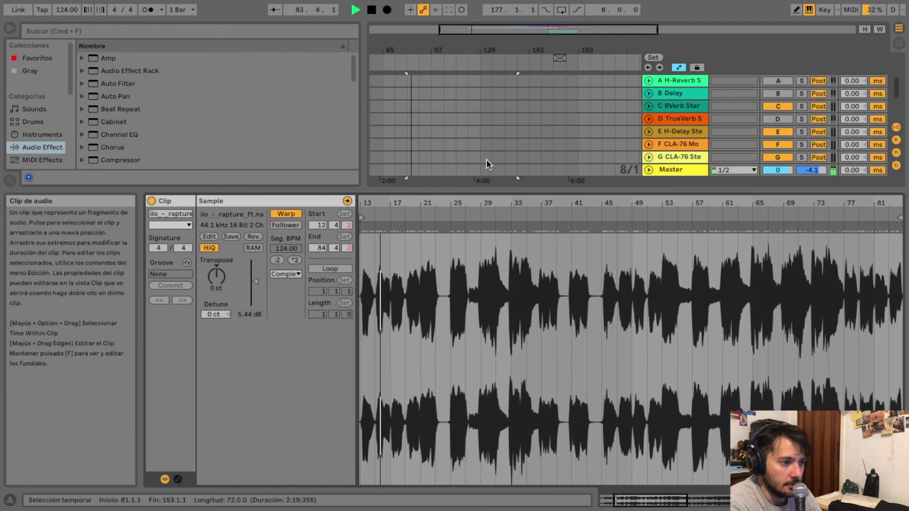
click(786, 500)
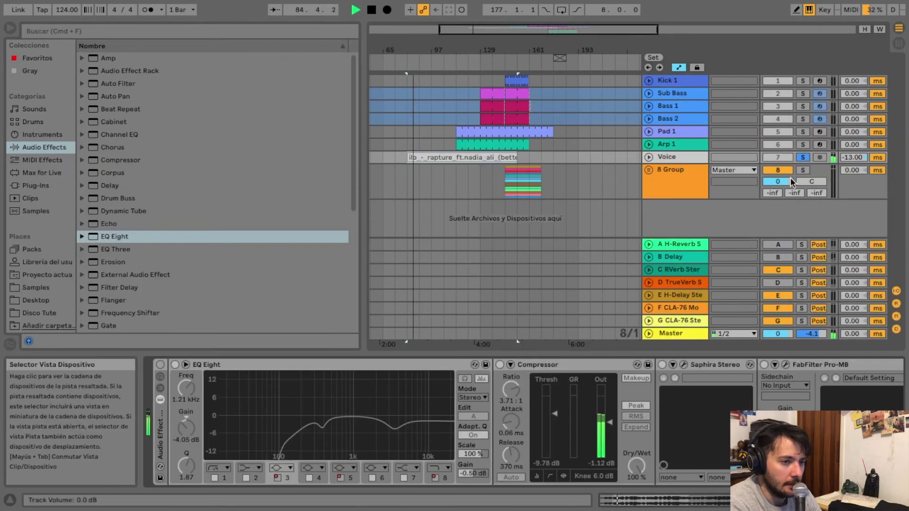
key(space)
Reactivate the H-Reverb, Delay and TrueVerb return tracks
click(769, 257)
click(770, 245)
click(777, 283)
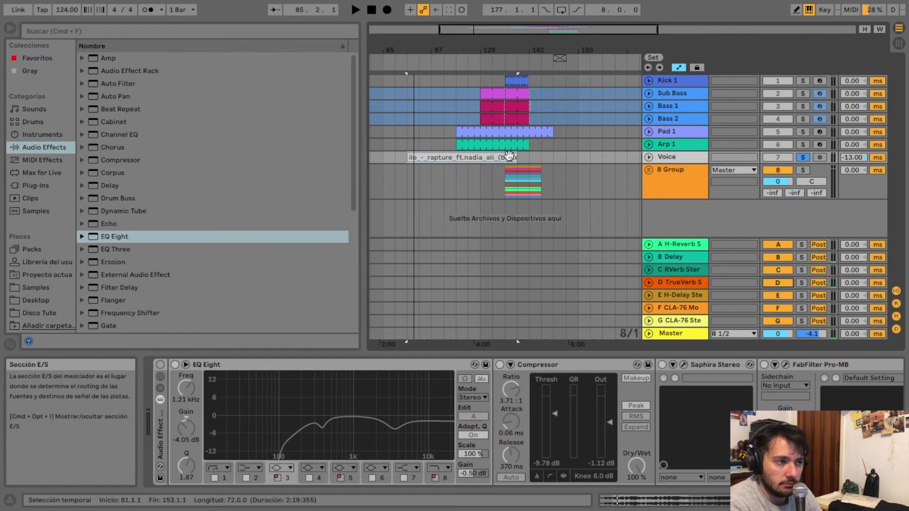
Examine the Voice track's effect chain, play the vocal briefly with its sends, and unsolo the track
scroll(584, 373, down, 5)
key(space)
key(space)
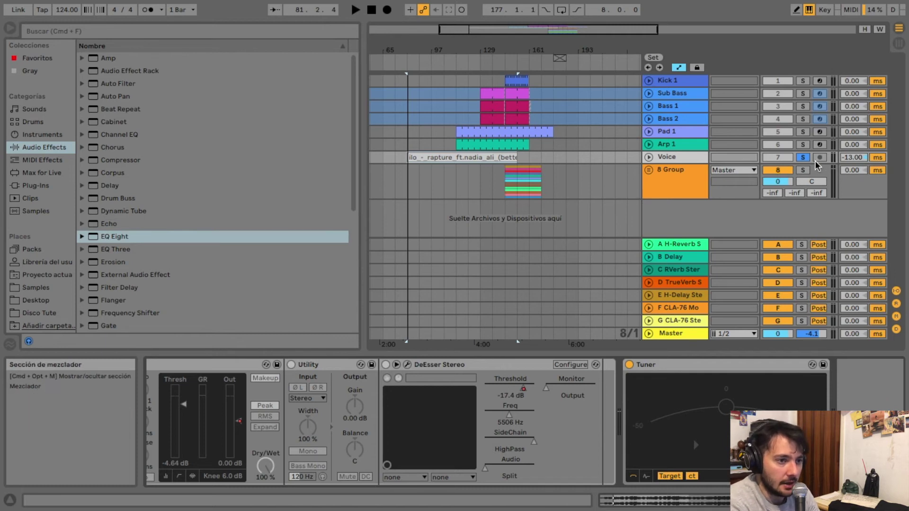
click(802, 157)
Extend the start of the Pad 1 clips back to bar 97
key(space)
drag(457, 131, 430, 132)
key(space)
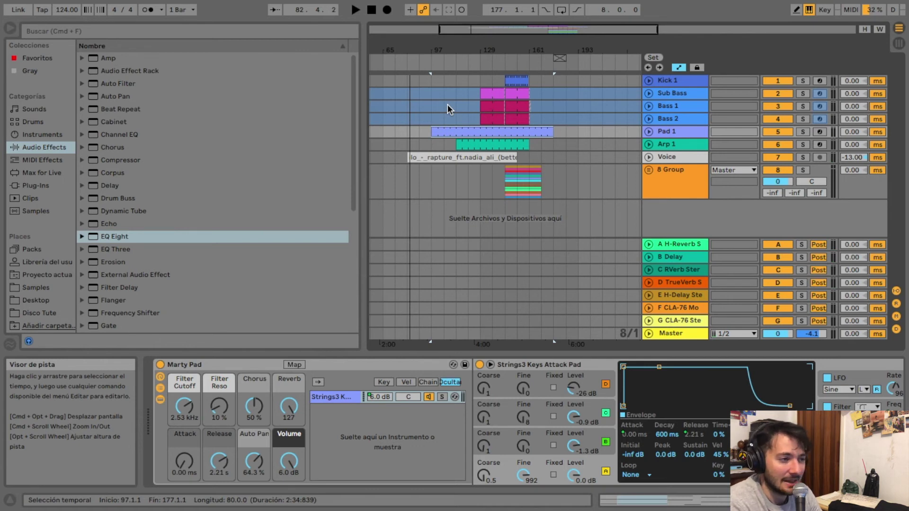
click(441, 128)
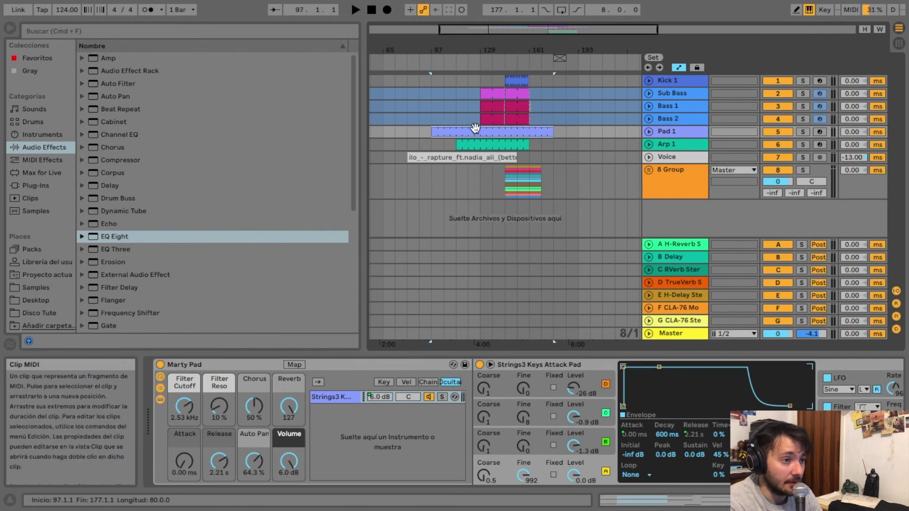
scroll(502, 80, left, 2)
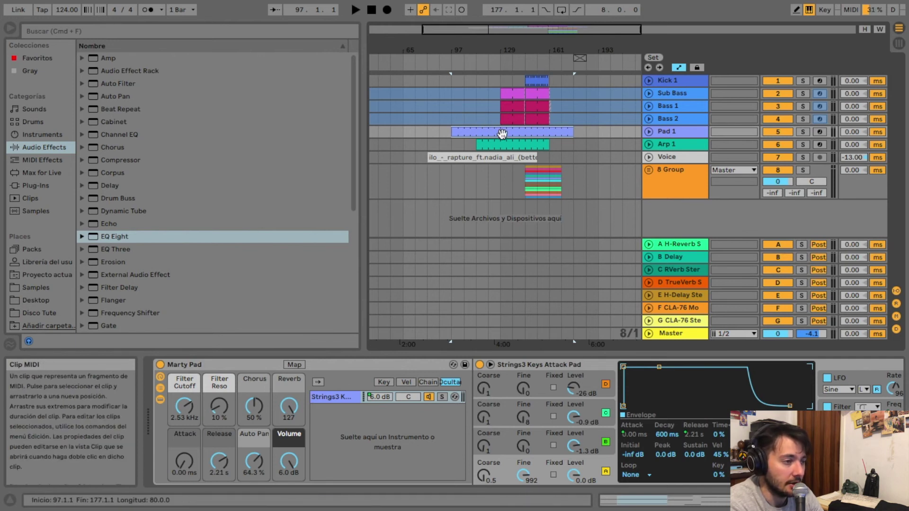
Play the arrangement from bar 97 and turn off the Auto Filter on the Pad 1 track
click(468, 152)
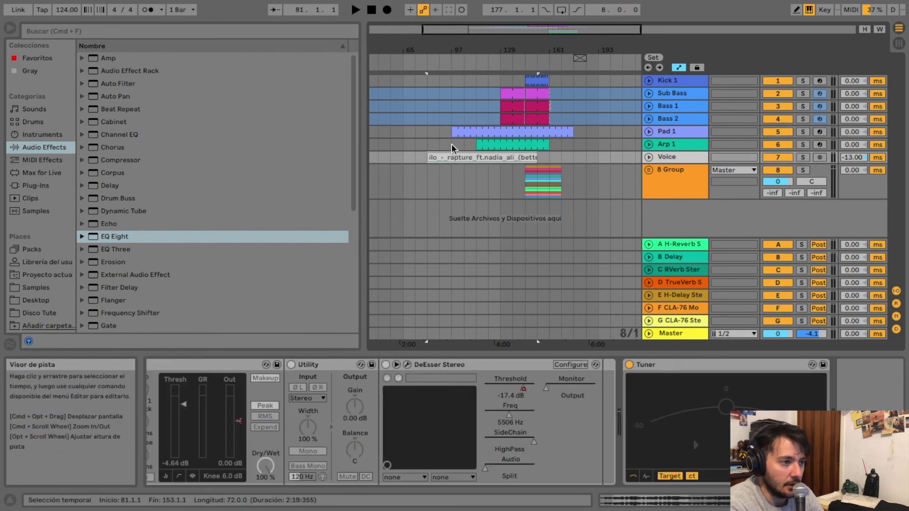
click(457, 133)
key(space)
click(461, 133)
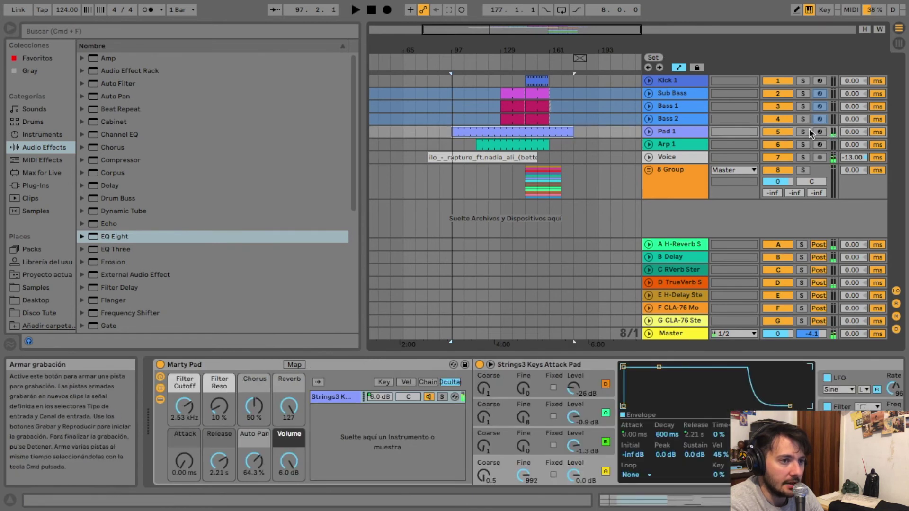
scroll(603, 381, right, 15)
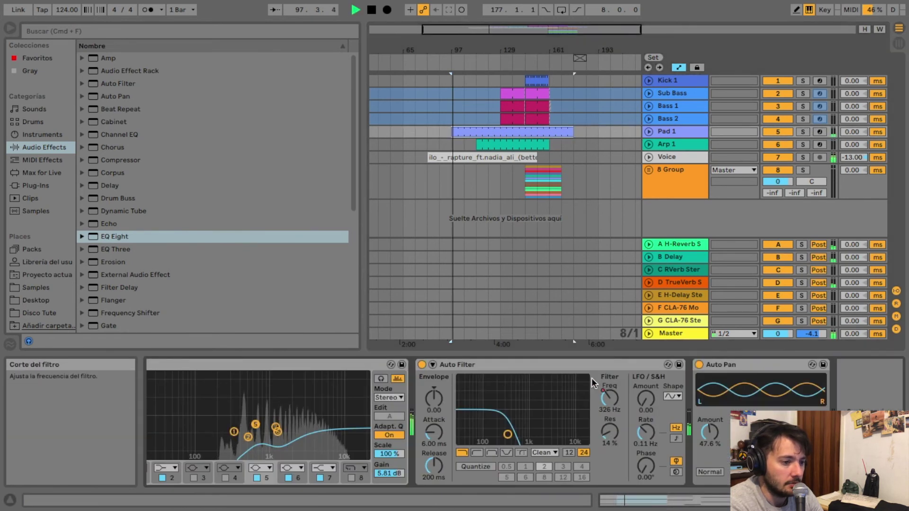
click(421, 365)
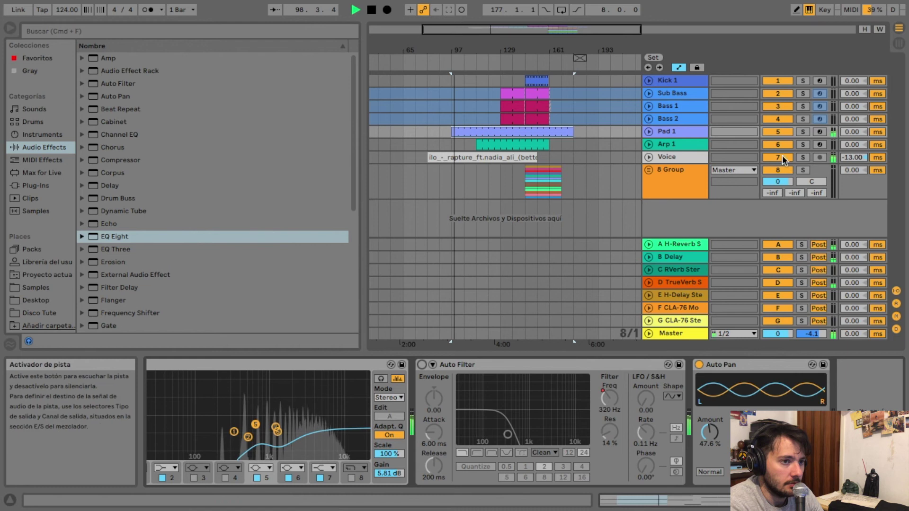
Examine the MIDI notes of the Pad 1 clip and return to its device chain
double_click(472, 129)
click(381, 270)
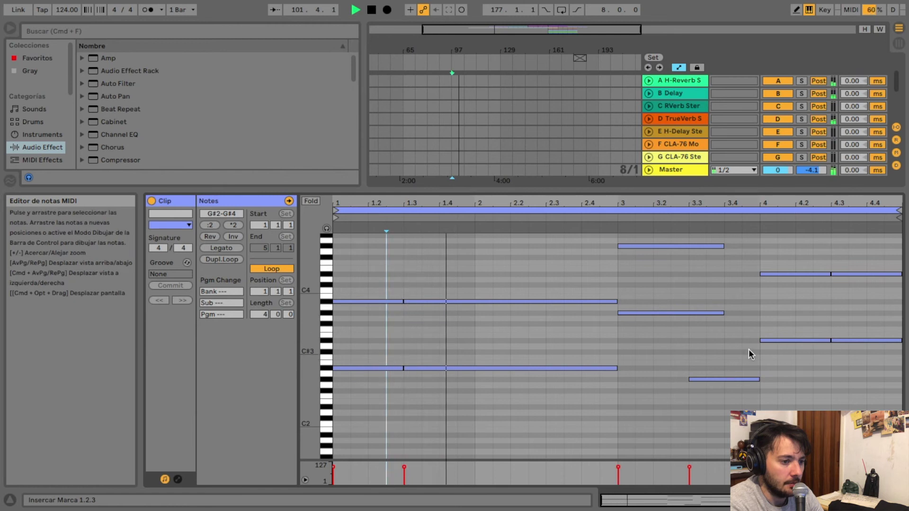
scroll(750, 343, up, 2)
key(shift+Tab)
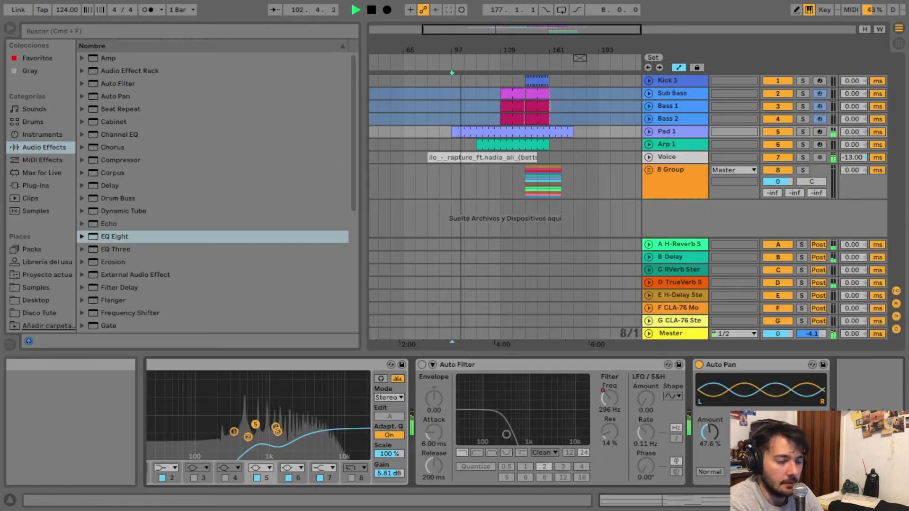
Extend the start of the Arp 1 clips back to bar 105
click(482, 142)
drag(480, 143, 461, 141)
click(506, 173)
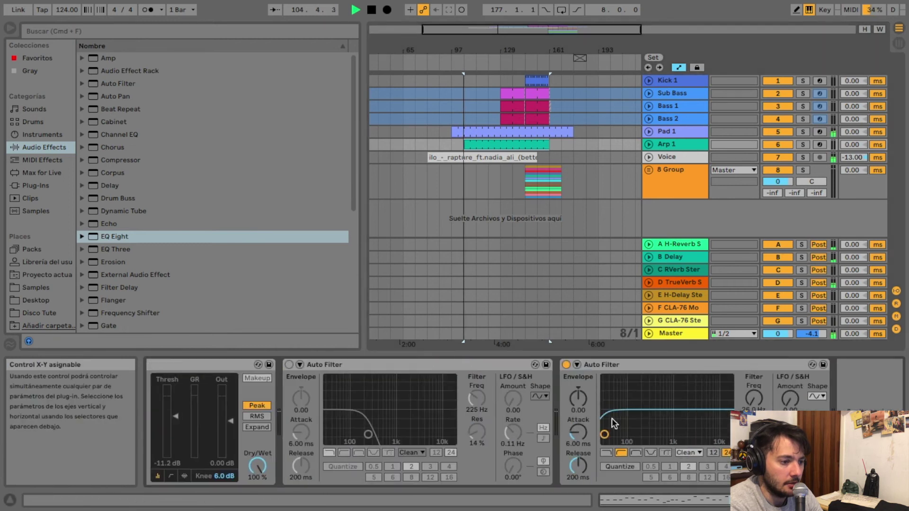
Examine the Arp 1 track's Instrument Rack with its Arpeggiator and the MIDI notes of its clip
click(504, 143)
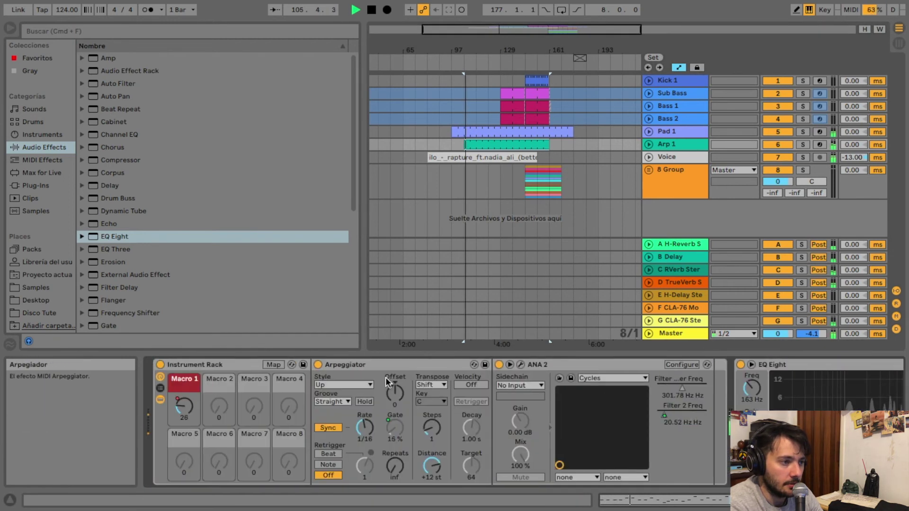
scroll(568, 142, left, 5)
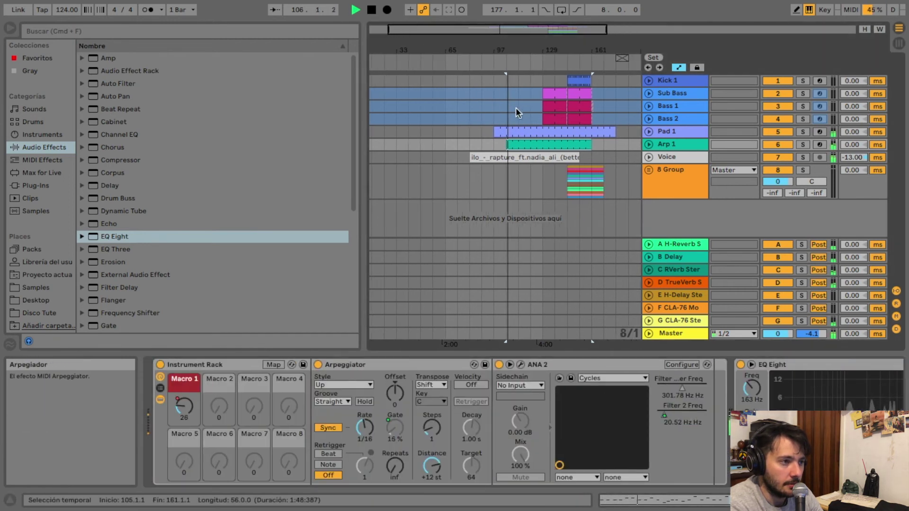
double_click(549, 144)
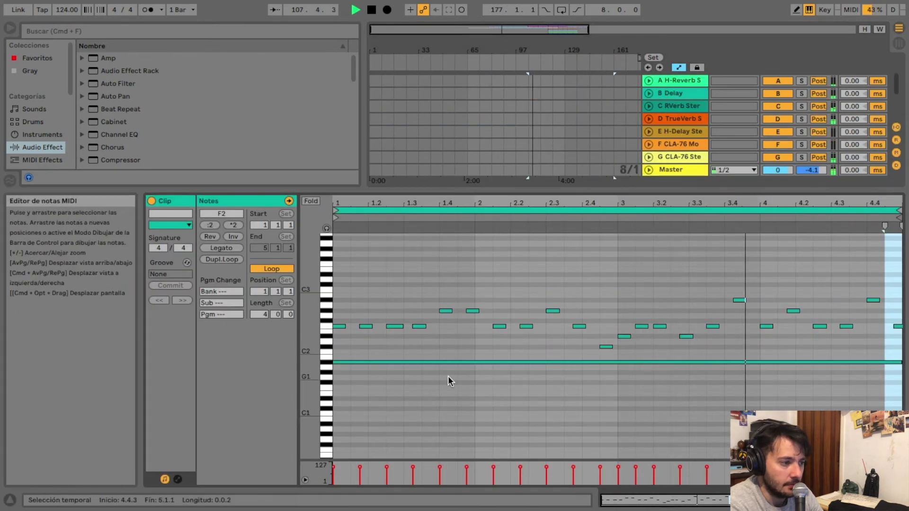
key(shift+Tab)
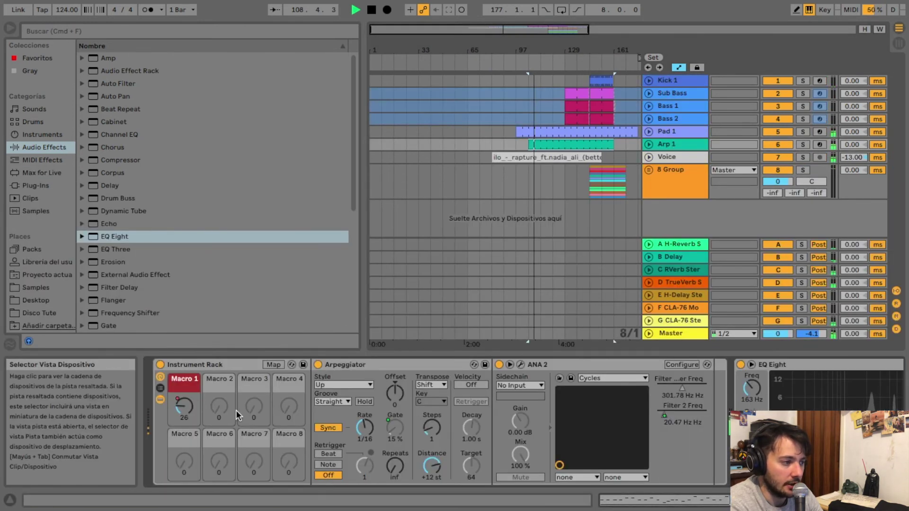
Try Macro 1 of the Arp 1 Instrument Rack at 44, re-enable its automation, and stop playback
drag(184, 407, 184, 428)
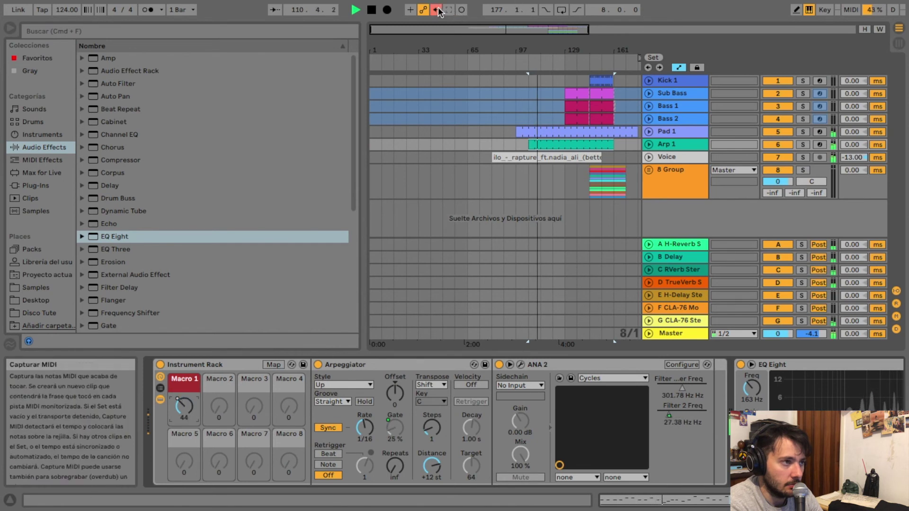
drag(588, 35, 588, 32)
key(space)
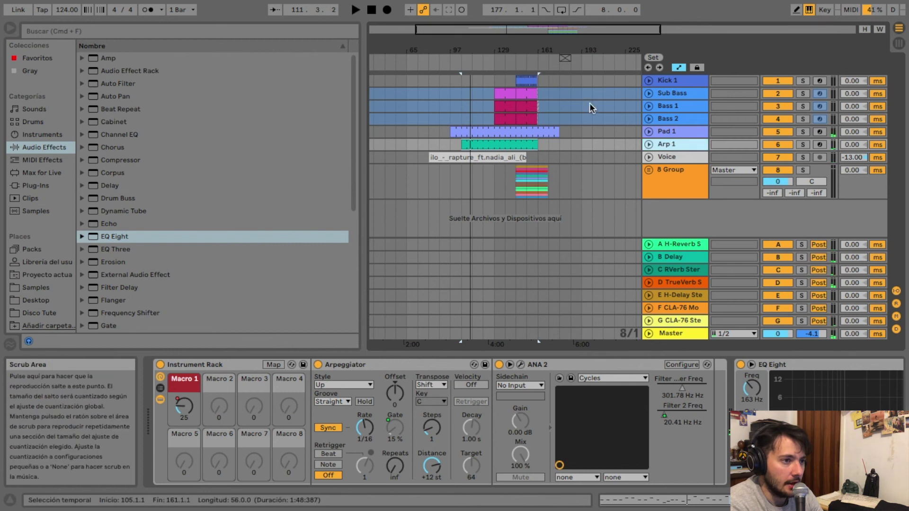
Play the Sub Bass clip from bar 129, examine its MIDI notes, and return to its device chain
click(494, 92)
click(504, 93)
key(space)
double_click(506, 99)
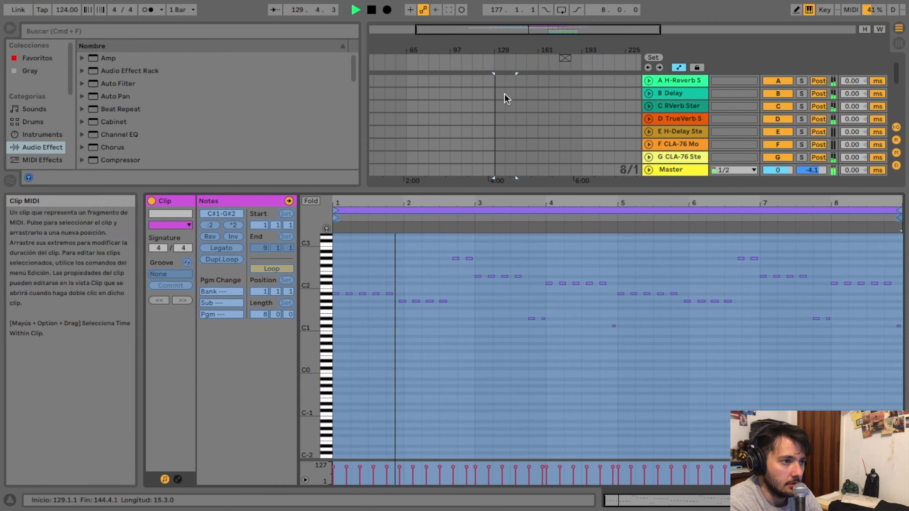
scroll(421, 306, up, 4)
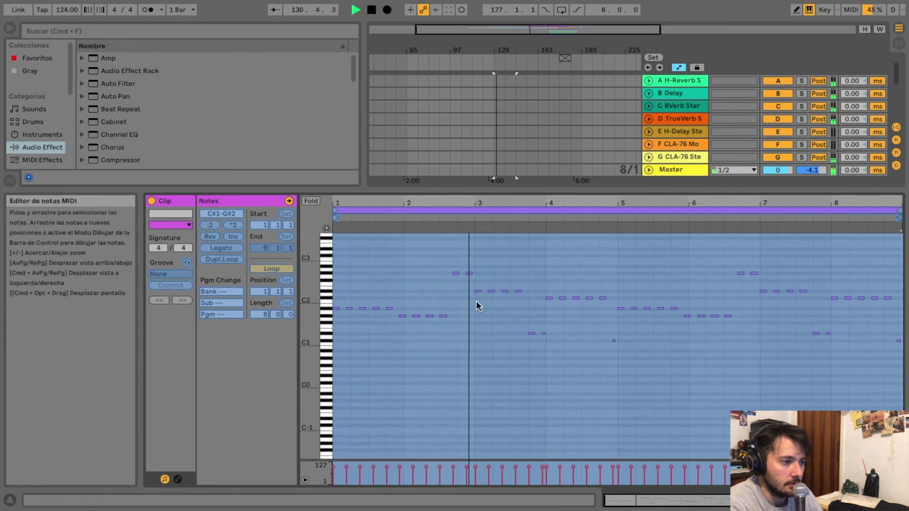
click(812, 500)
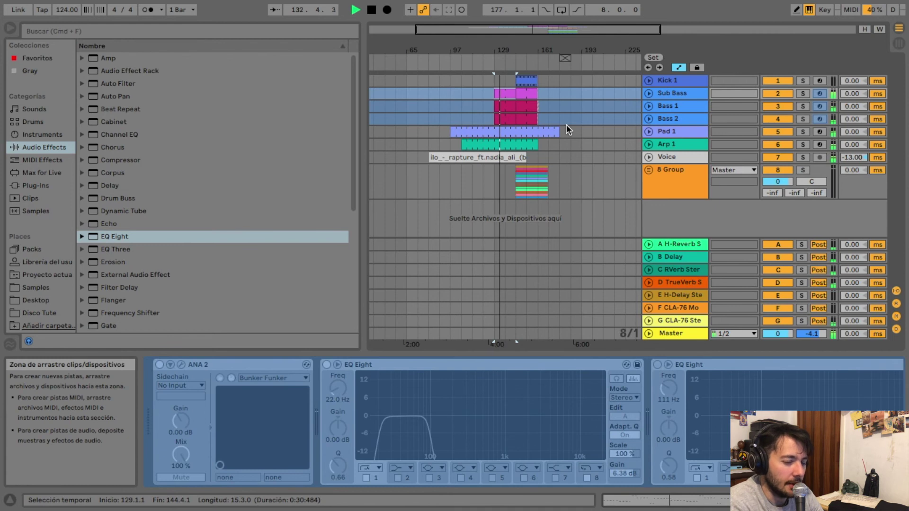
Examine the MIDI notes of the first Bass 1 clip and return to the track's device chain
drag(541, 28, 501, 97)
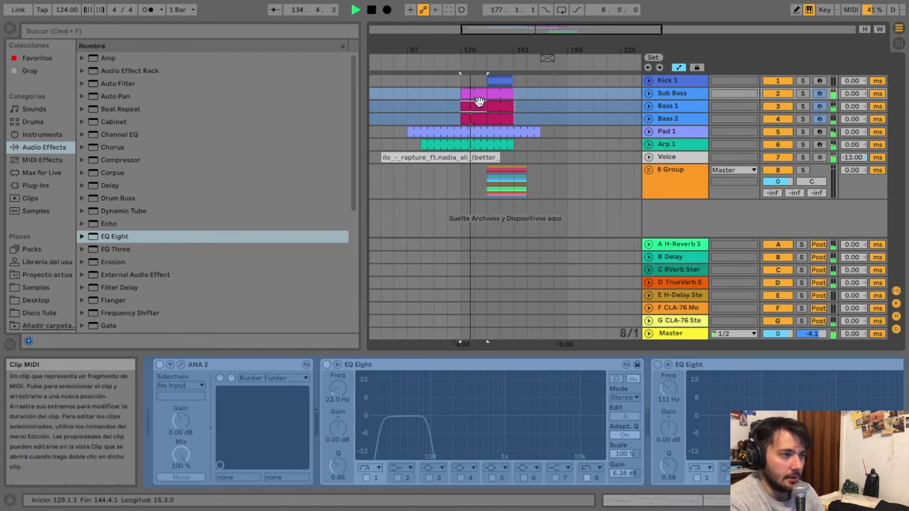
double_click(479, 95)
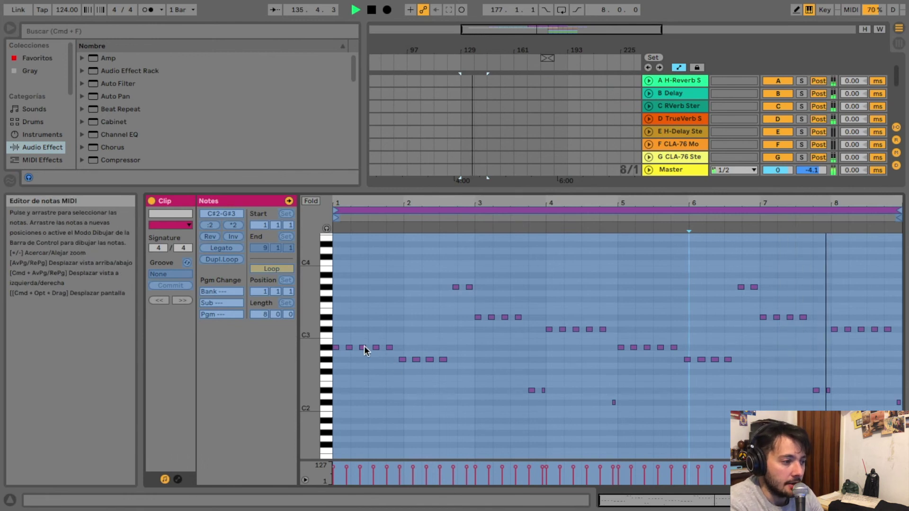
click(805, 500)
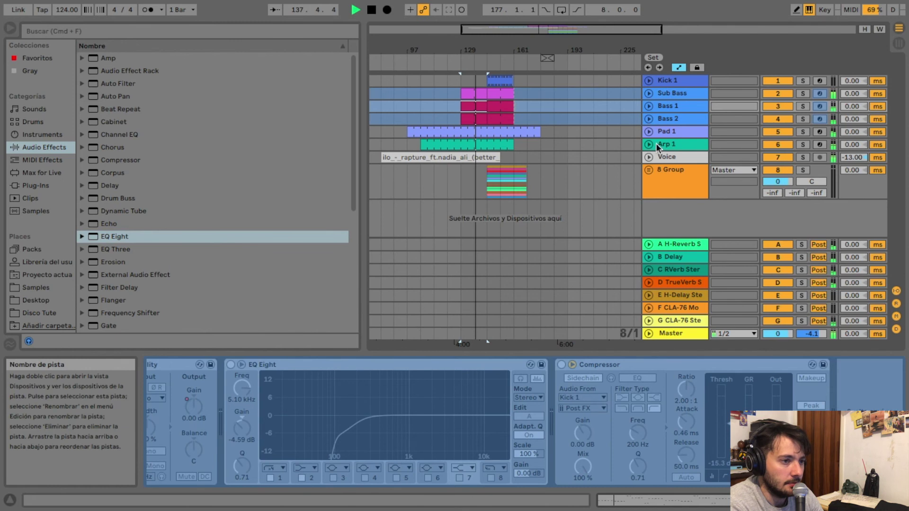
Unfold the Voice track and paste a 40-bar section of the acapella at bar 145
click(649, 157)
click(435, 173)
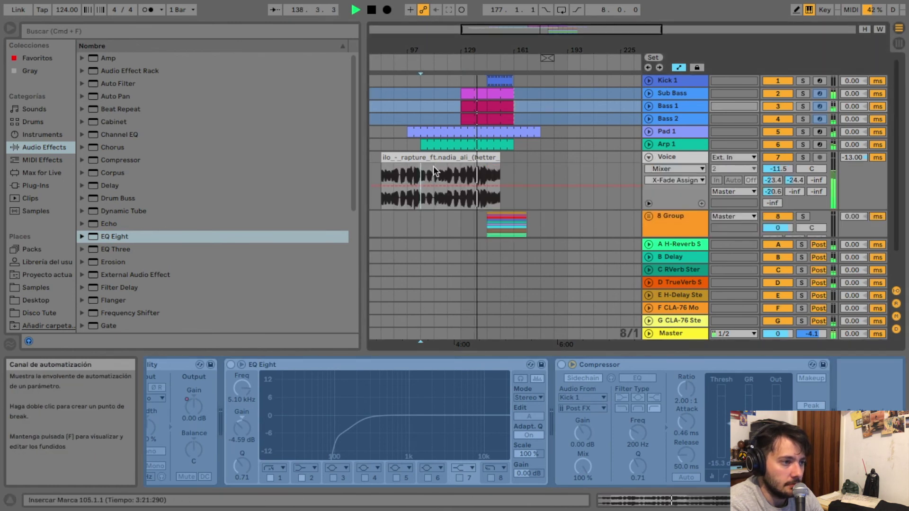
click(487, 160)
key(super+v)
drag(538, 30, 553, 32)
scroll(515, 169, down, 3)
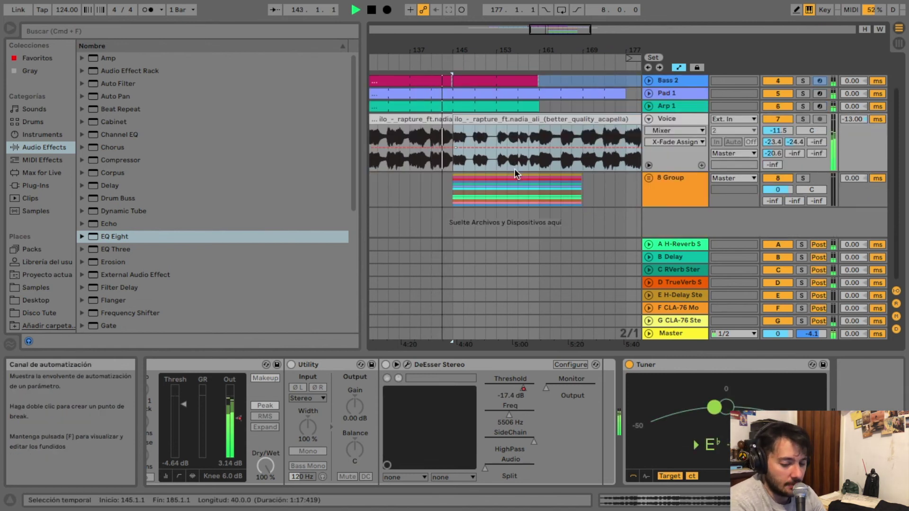
scroll(488, 116, up, 3)
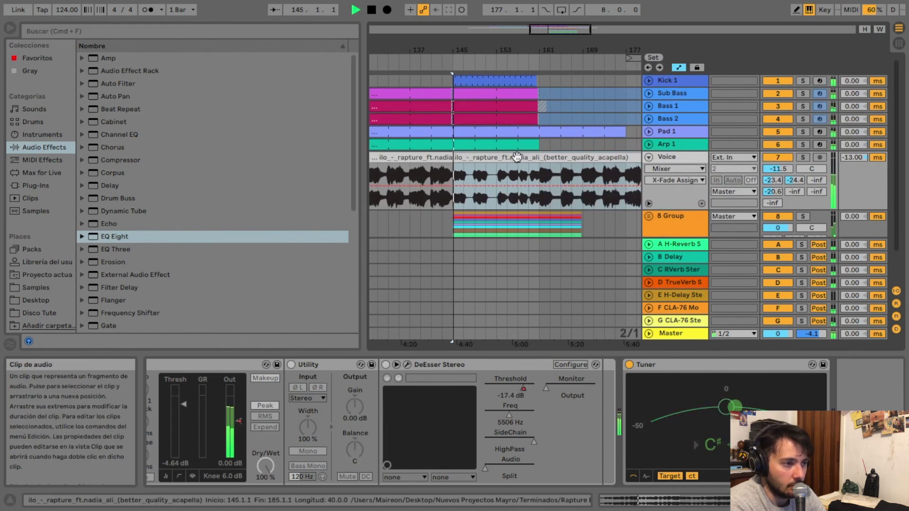
scroll(512, 161, down, 2)
scroll(570, 162, down, 1)
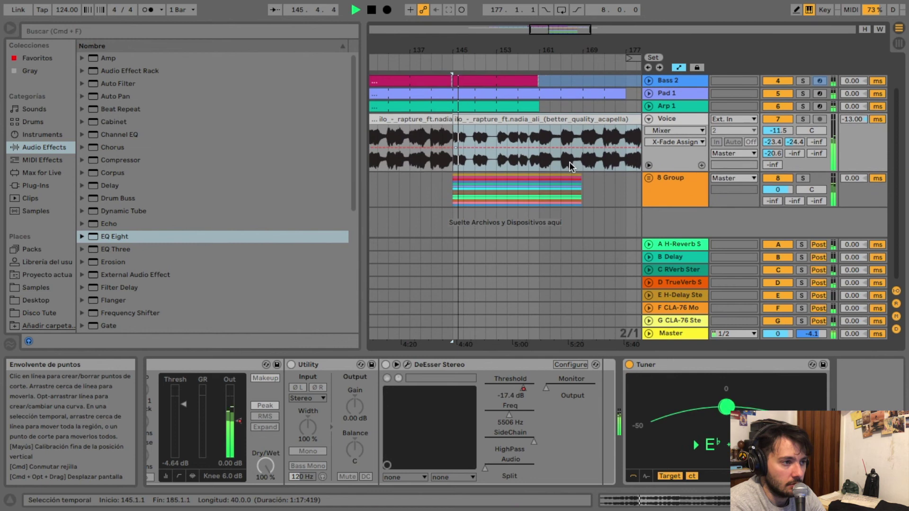
Stop playback, fold the Voice track, and place the insert marker at bar 209 on it
drag(559, 29, 559, 15)
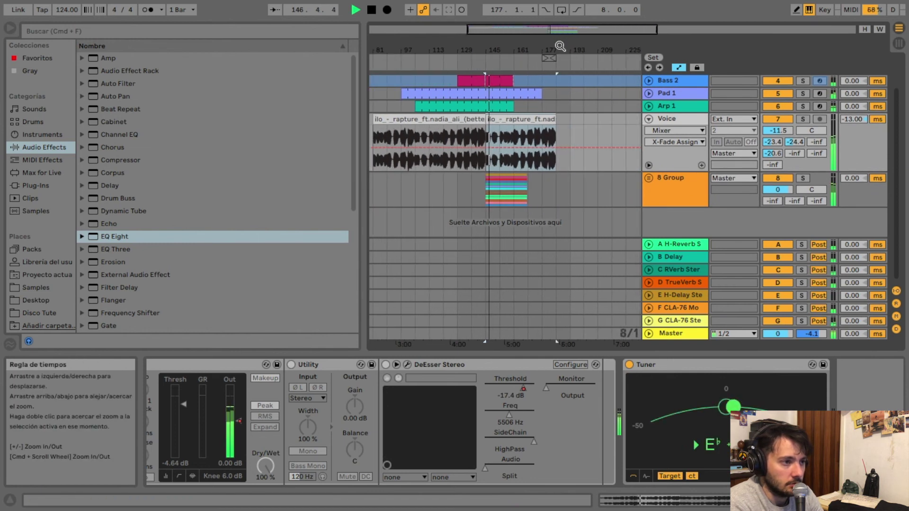
key(space)
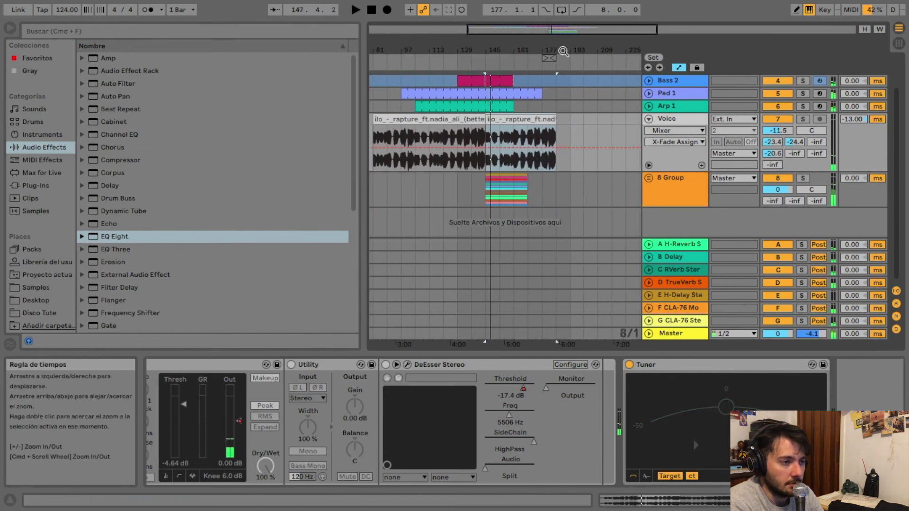
click(648, 119)
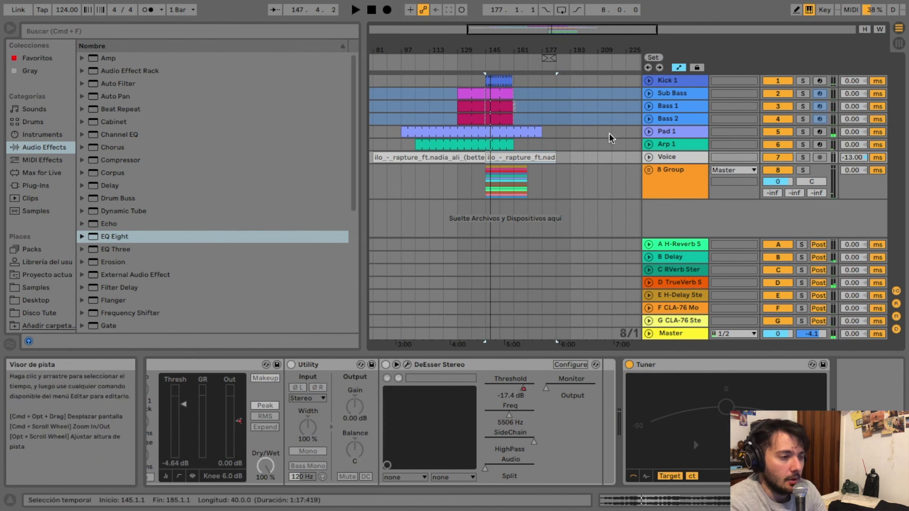
click(598, 157)
drag(574, 43, 574, 24)
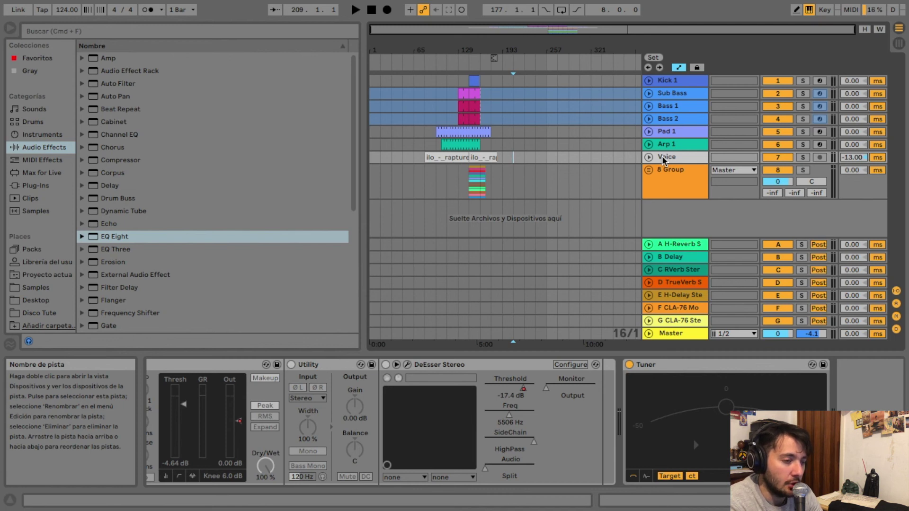
Insert a new audio track and delete all the remix tracks from Kick 1 to the group
right_click(711, 217)
click(739, 223)
click(686, 160)
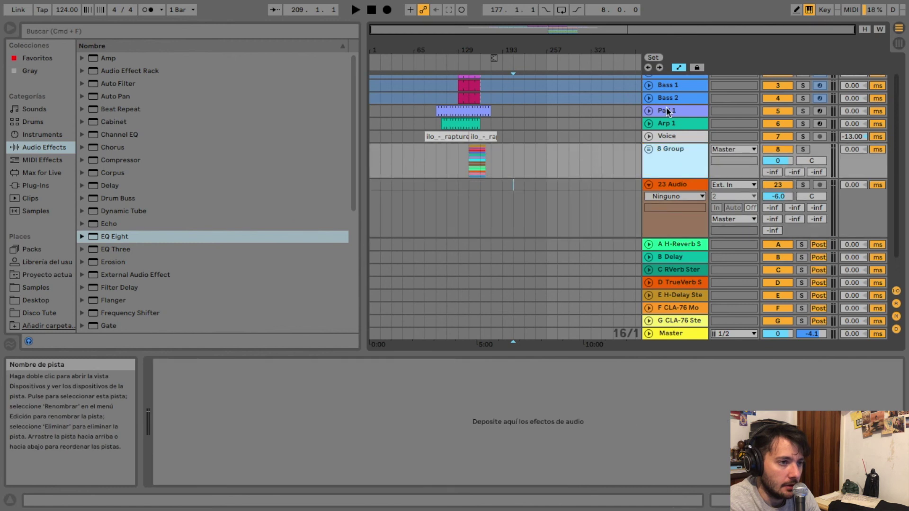
scroll(668, 105, up, 3)
click(673, 77)
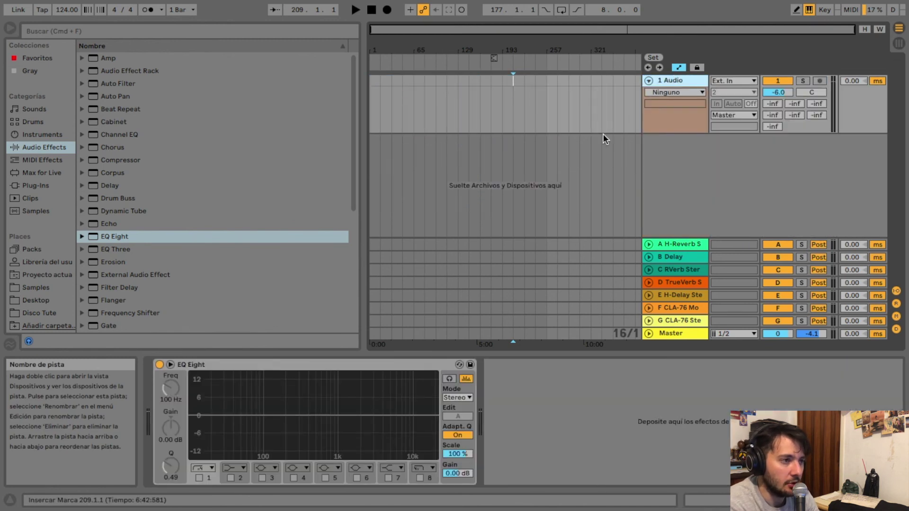
Import the WAV stems of the Da Fresh - Moonwake remix pack from Finder into Ableton Live at bar 65, each on its own track
key(ctrl+Left)
double_click(328, 116)
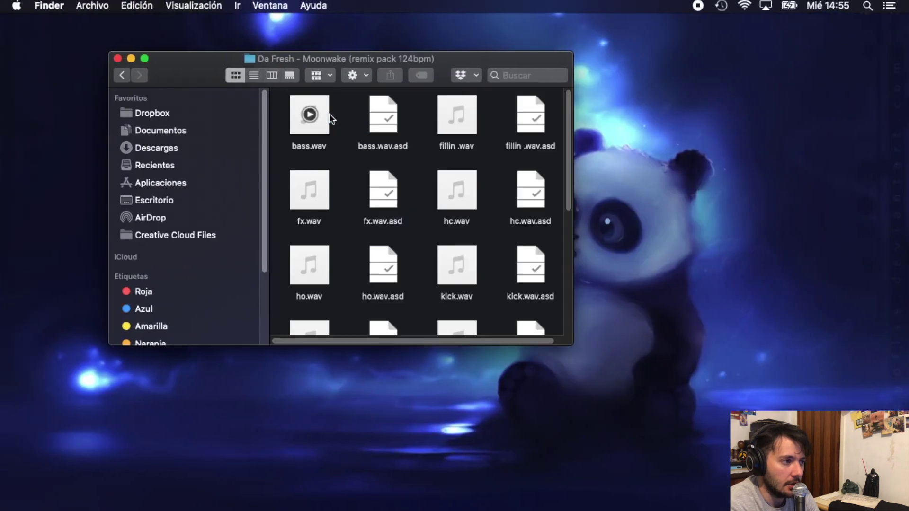
drag(285, 115, 319, 383)
drag(436, 300, 442, 2)
drag(447, 106, 416, 85)
key(ctrl+Right)
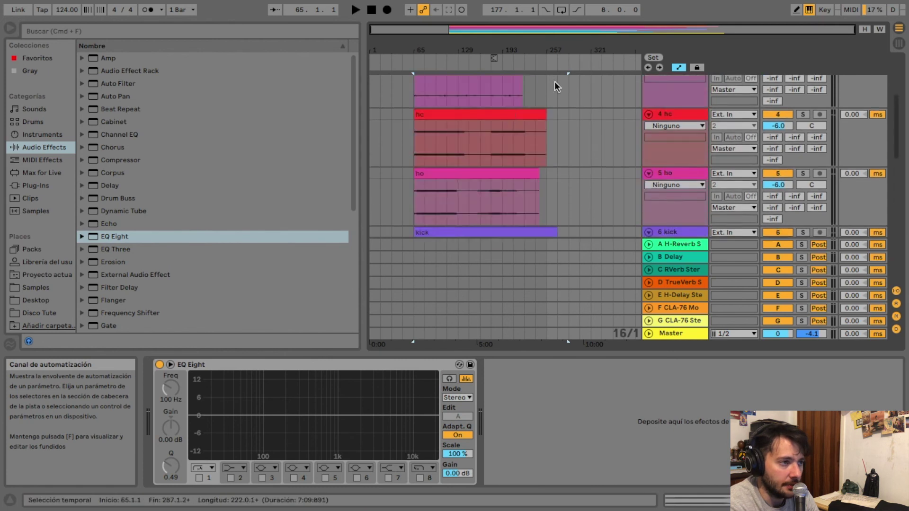
click(469, 81)
key(ctrl+Left)
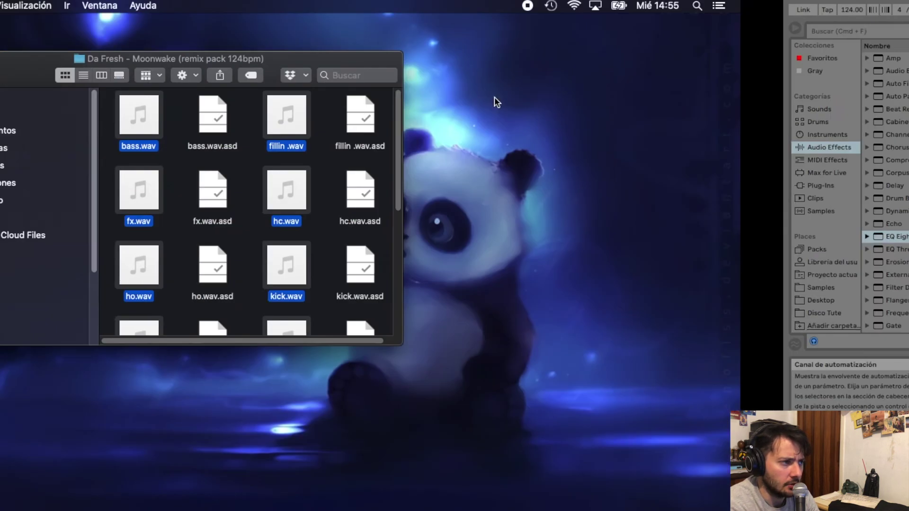
scroll(388, 122, down, 1)
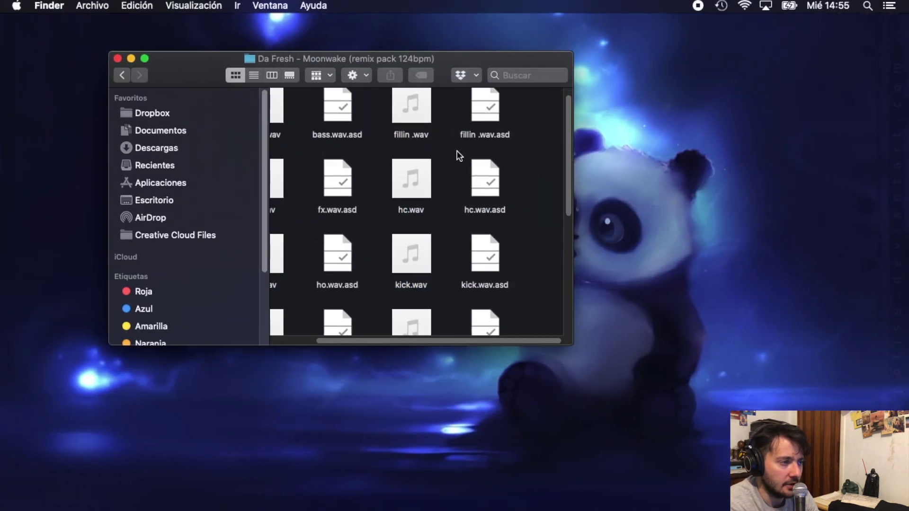
key(ctrl+Right)
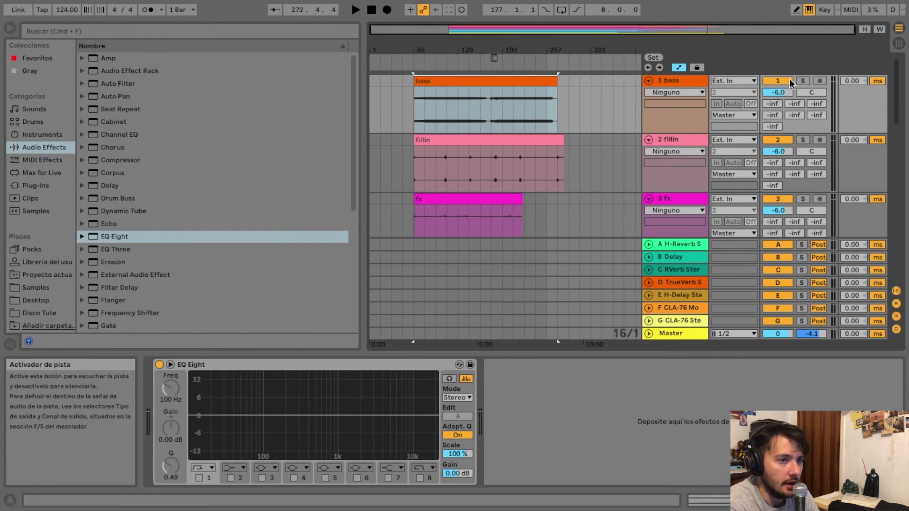
Solo the bass stem and play it from bar 65, undoing the accidental track volume edit
click(801, 81)
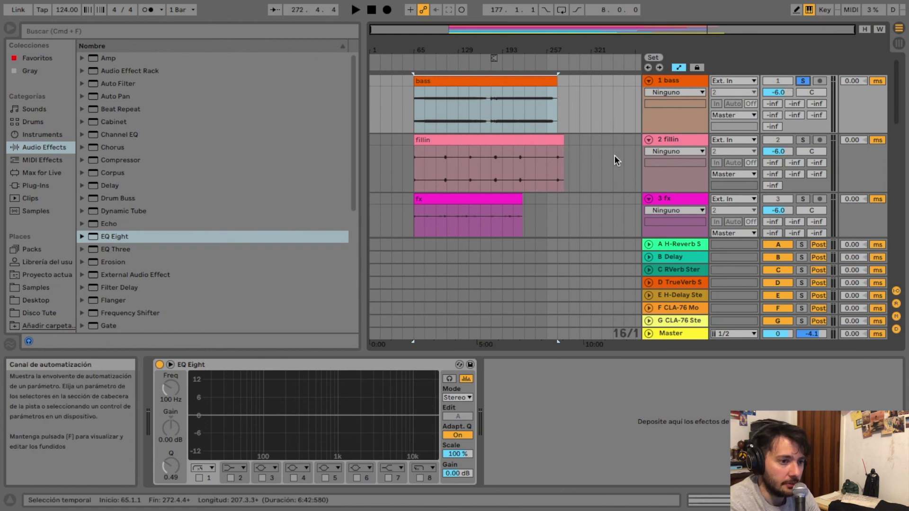
key(space)
drag(777, 96, 777, 96)
key(super+z)
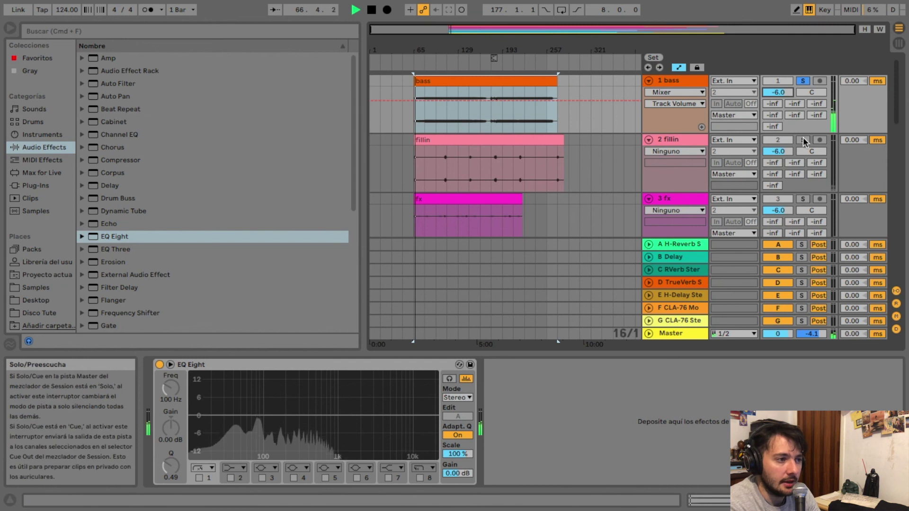
Audition the hc and kick stems in solo from about bar 104, look over the synth stems, and stop playback with solo off
scroll(803, 141, down, 5)
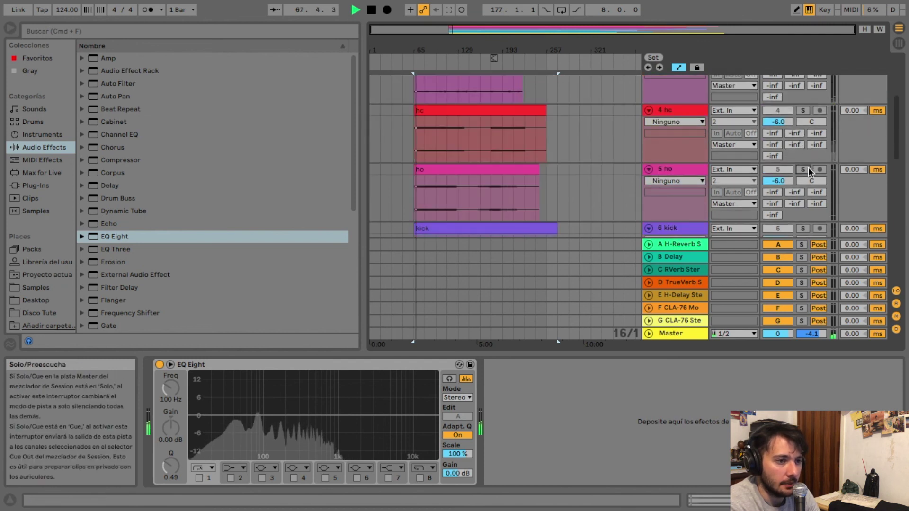
click(441, 57)
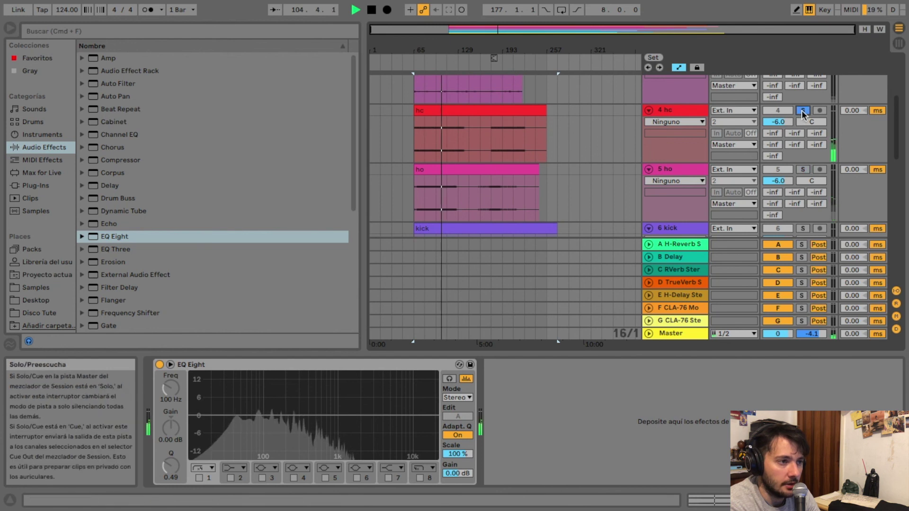
scroll(804, 119, down, 3)
click(803, 138)
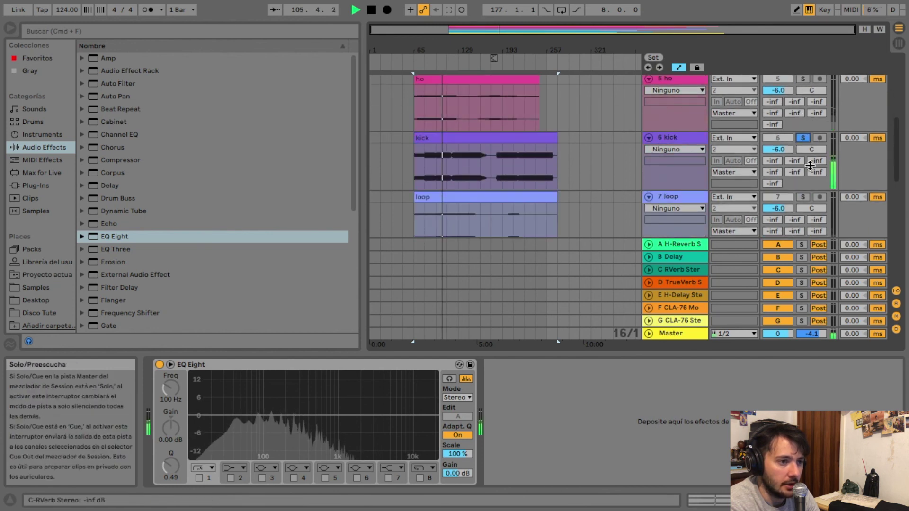
scroll(800, 192, down, 4)
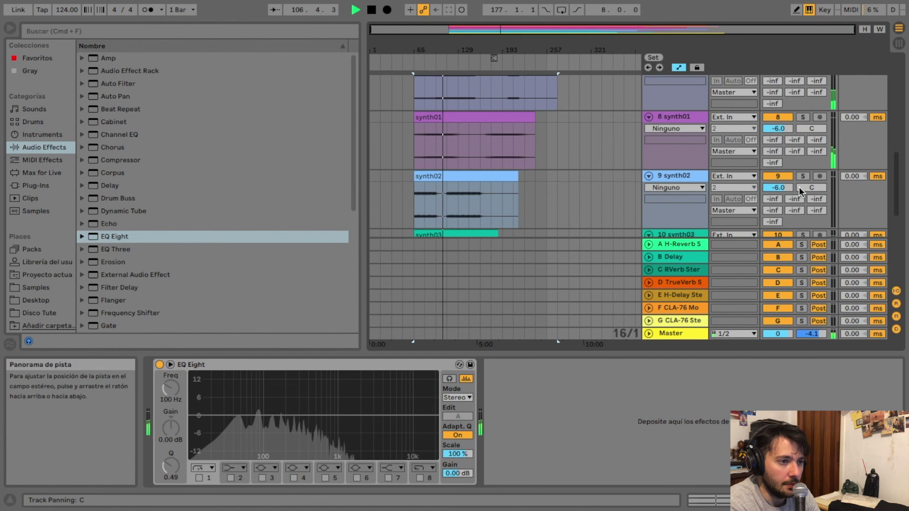
scroll(623, 110, up, 8)
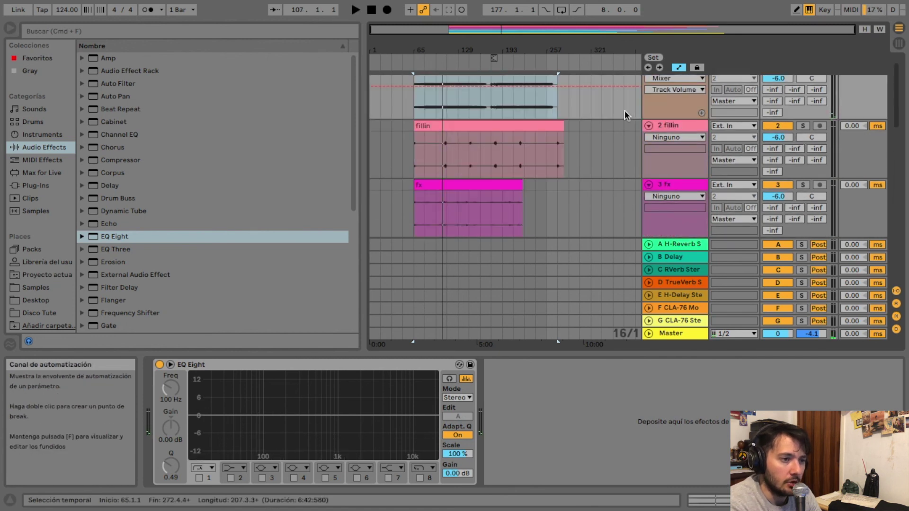
Fold the imported stem tracks, starting with bass and fillin
scroll(623, 110, up, 1)
click(648, 82)
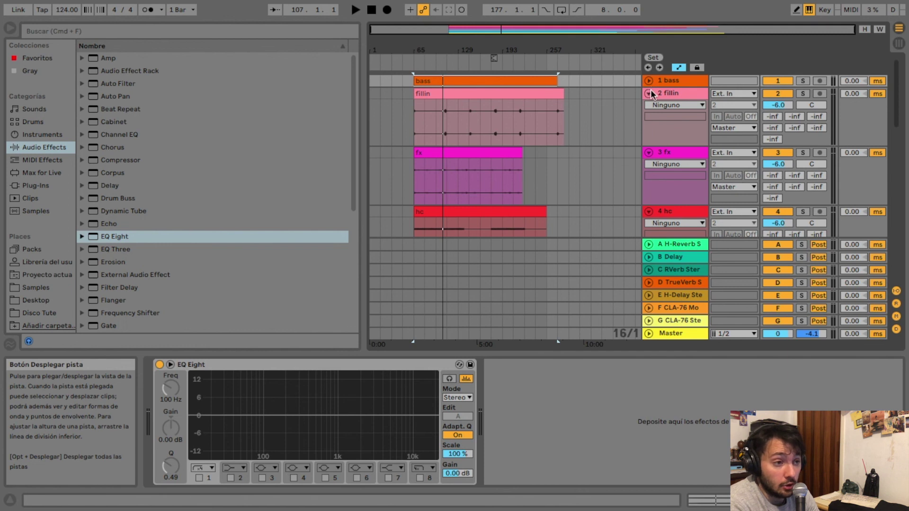
click(650, 93)
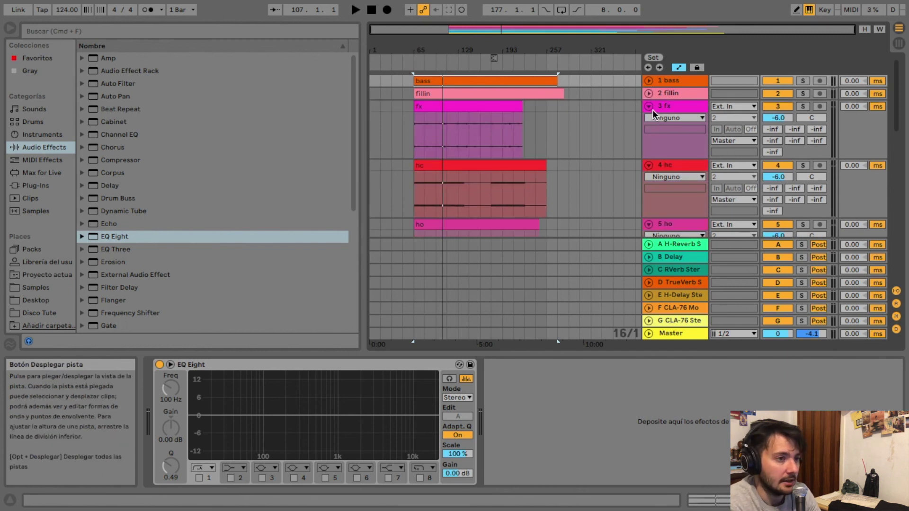